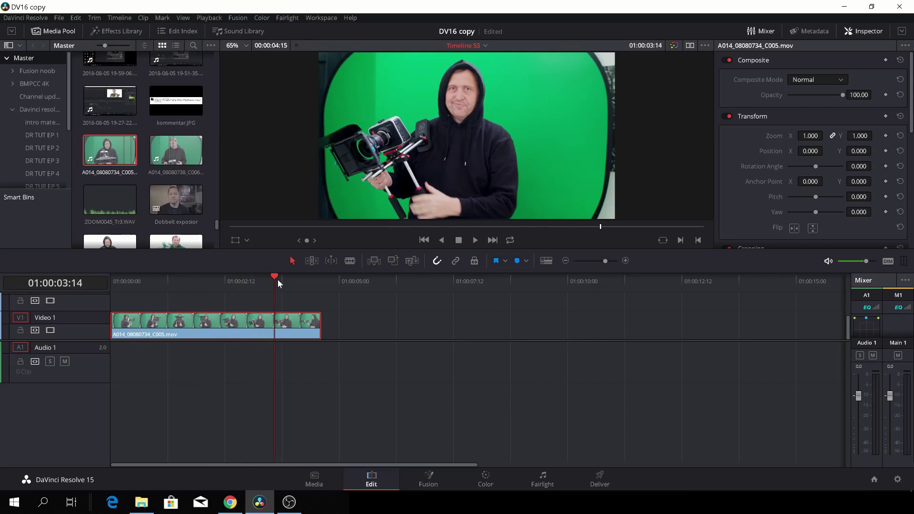
Show Retime Controls on the green-screen clip in the timeline
{"action": "left_click_drag", "start_coordinate": [275, 279], "coordinate": [194, 284]}
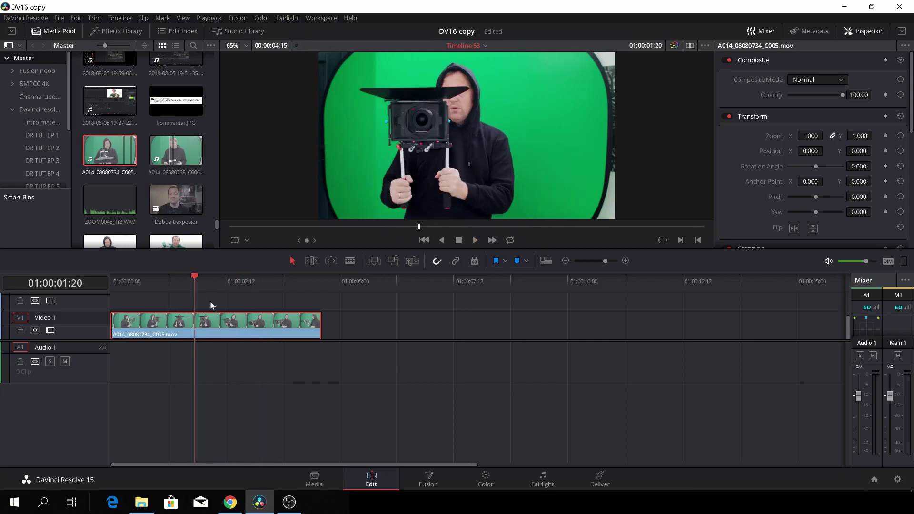
{"action": "right_click", "coordinate": [224, 324]}
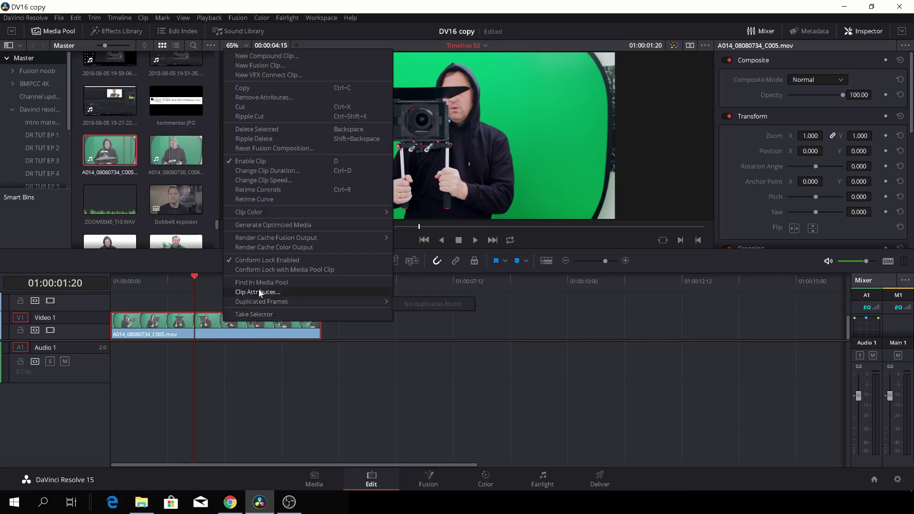
{"action": "left_click", "coordinate": [293, 189]}
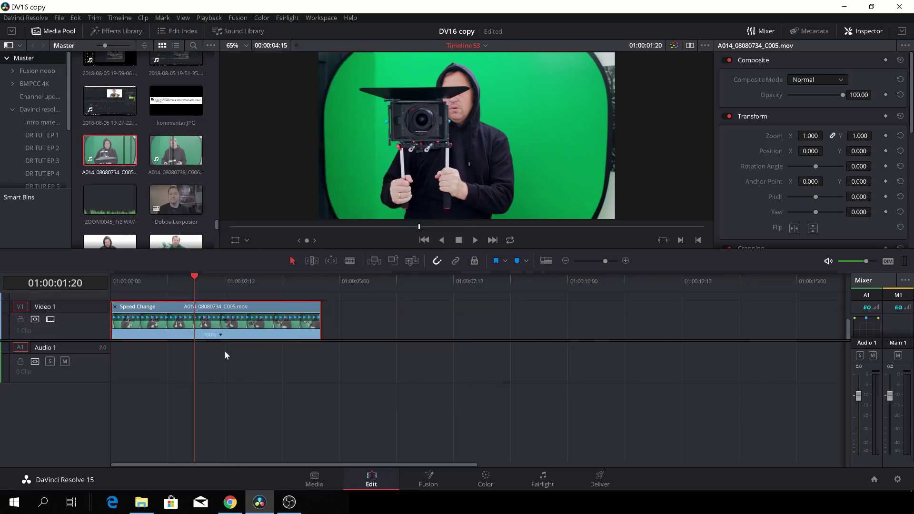
Rewind near the clip's start and play it to locate the moment to freeze
{"action": "left_click_drag", "start_coordinate": [197, 275], "coordinate": [134, 284]}
{"action": "key", "text": "space"}
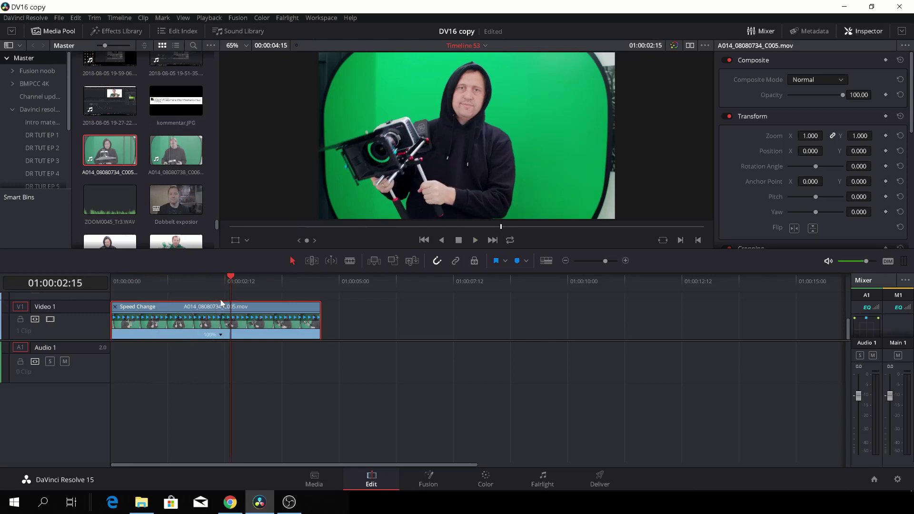
{"action": "key", "text": "space"}
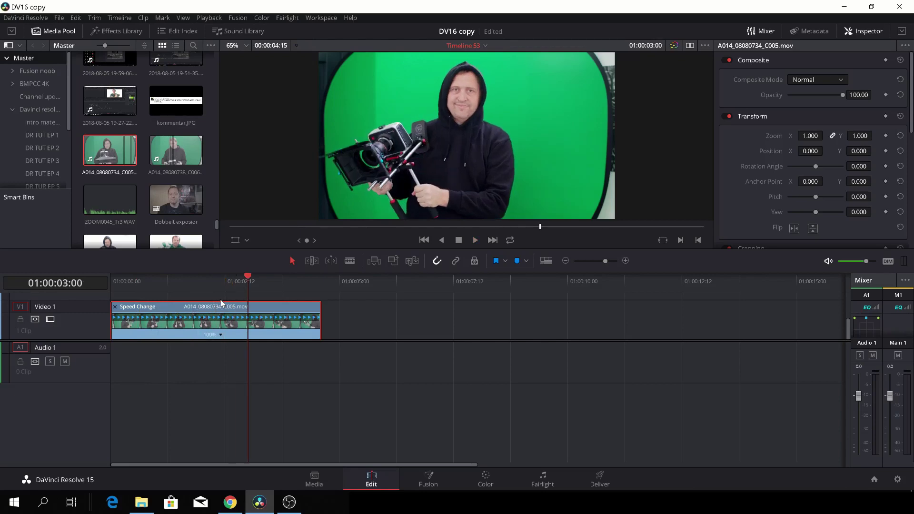
Apply Freeze Frame at about 01:00:02:23 and play back the frozen section
{"action": "left_click", "coordinate": [221, 336]}
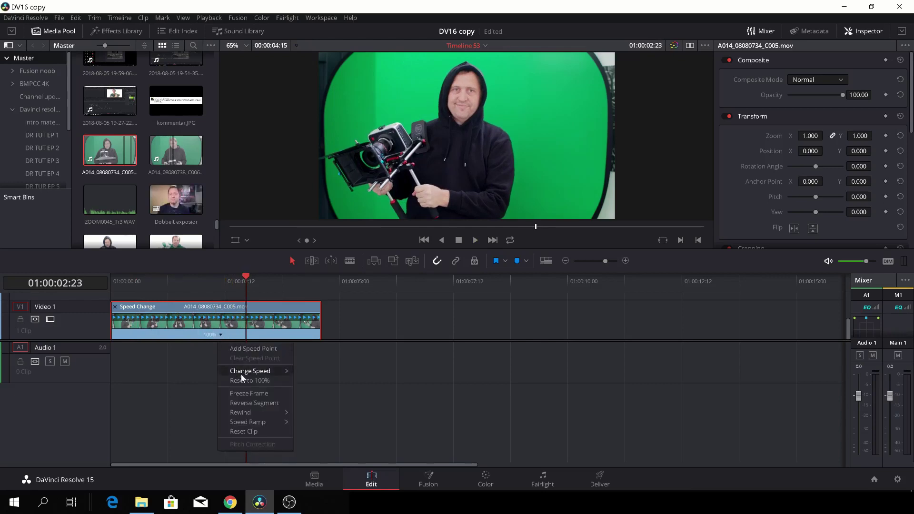
{"action": "left_click", "coordinate": [246, 393]}
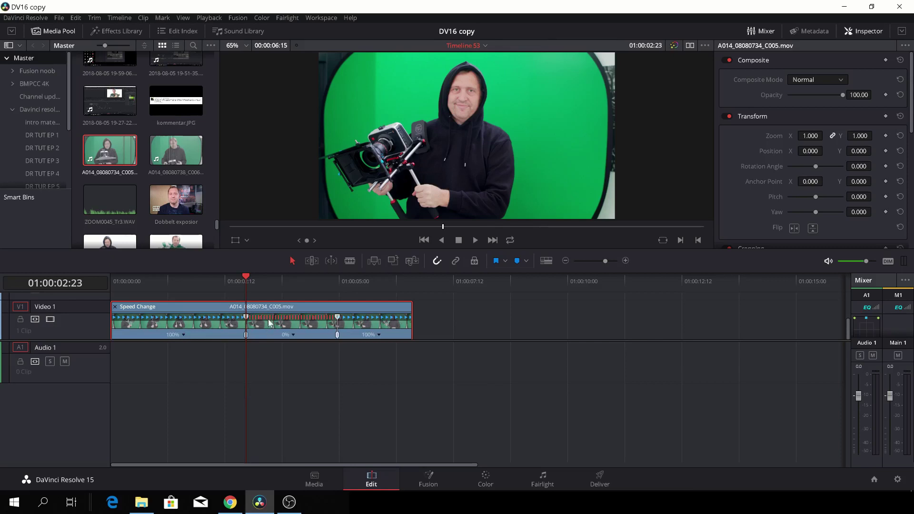
{"action": "left_click_drag", "start_coordinate": [247, 280], "coordinate": [229, 278]}
{"action": "key", "text": "space"}
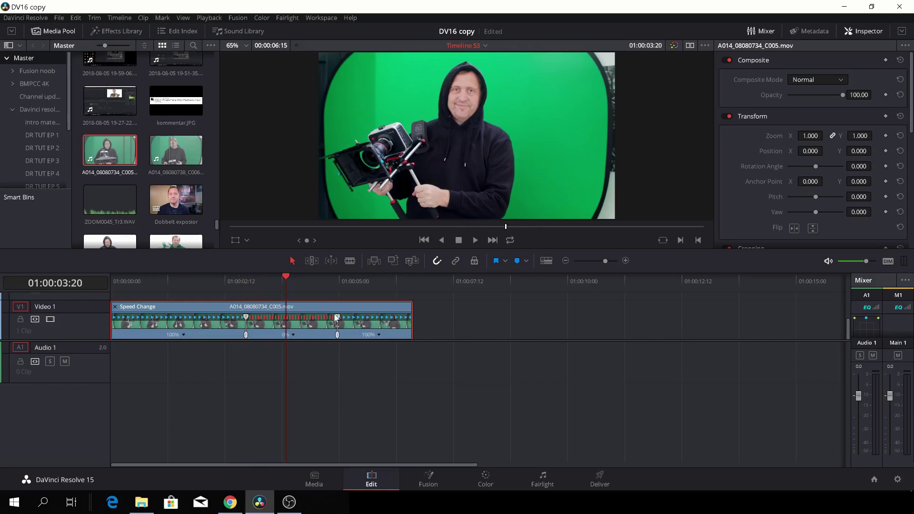
{"action": "key", "text": "space"}
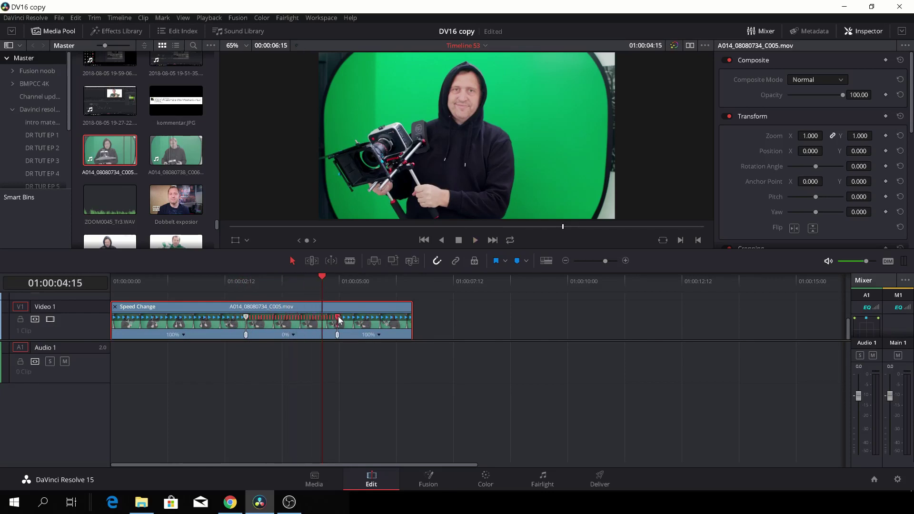
Drag the right speed point later to lengthen the 0% hold, then review it
{"action": "left_click_drag", "start_coordinate": [341, 319], "coordinate": [415, 314]}
{"action": "key", "text": "space"}
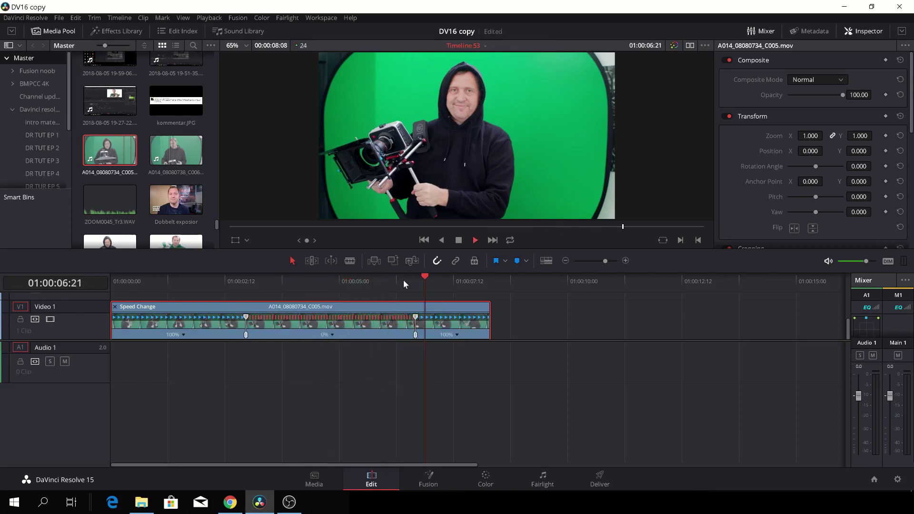
{"action": "key", "text": "space"}
{"action": "left_click_drag", "start_coordinate": [263, 287], "coordinate": [245, 291]}
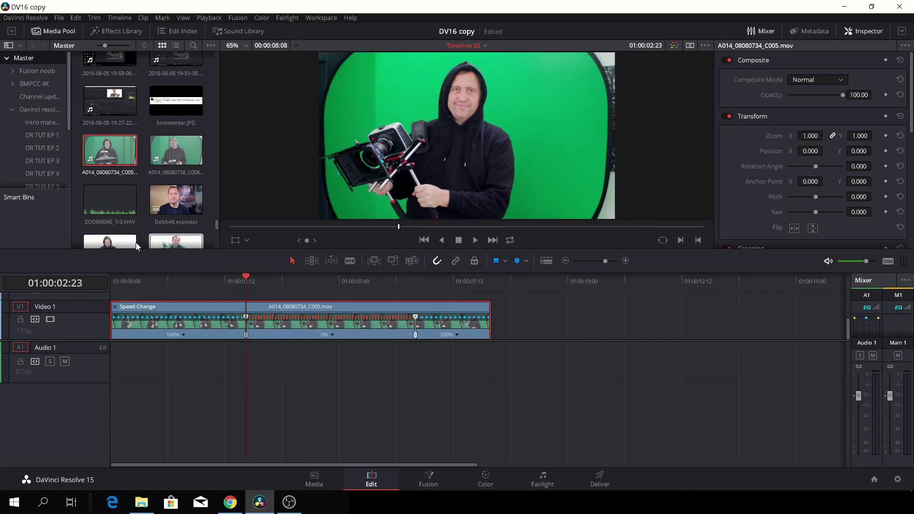
Place a Text+ title from the Effects Library on Video 2 at the freeze start
{"action": "left_click", "coordinate": [61, 31]}
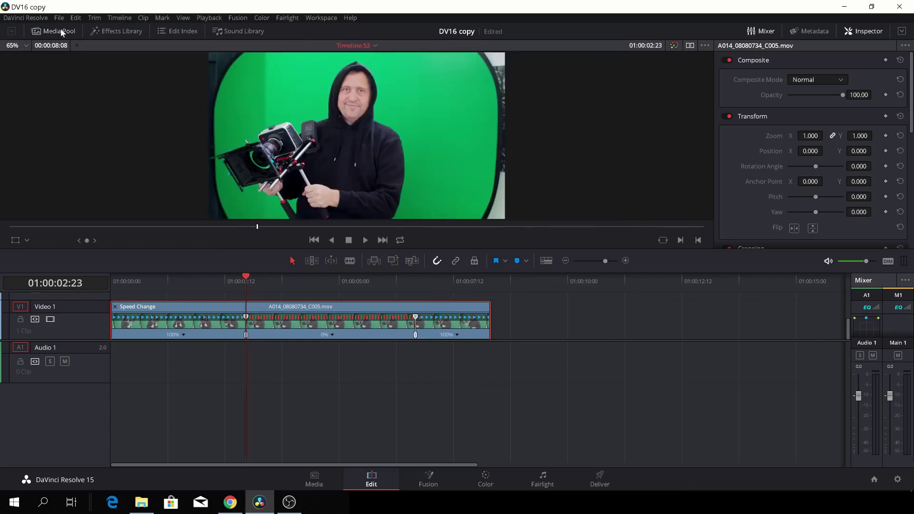
{"action": "left_click", "coordinate": [128, 32]}
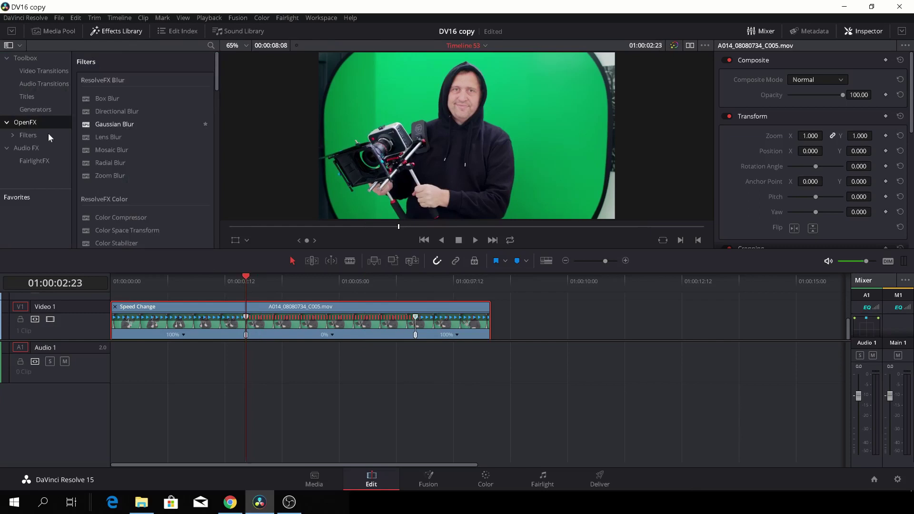
{"action": "left_click", "coordinate": [39, 97]}
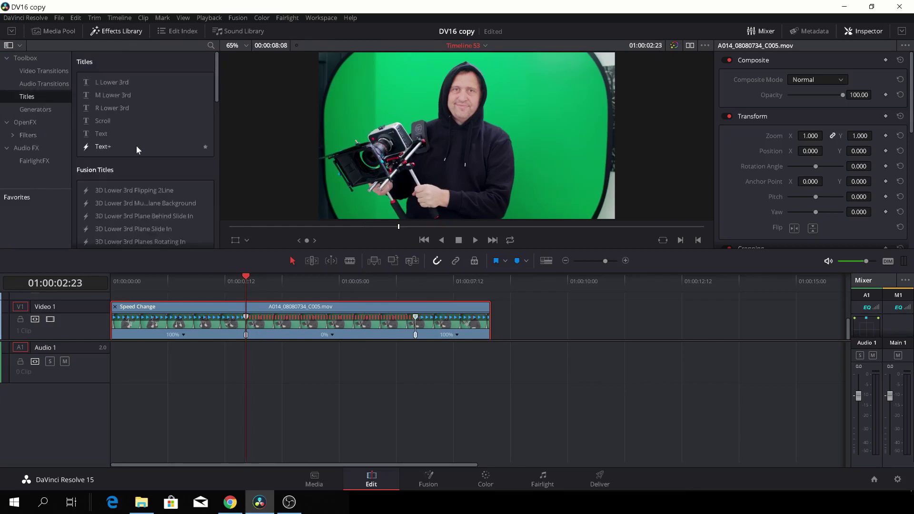
{"action": "left_click", "coordinate": [106, 146]}
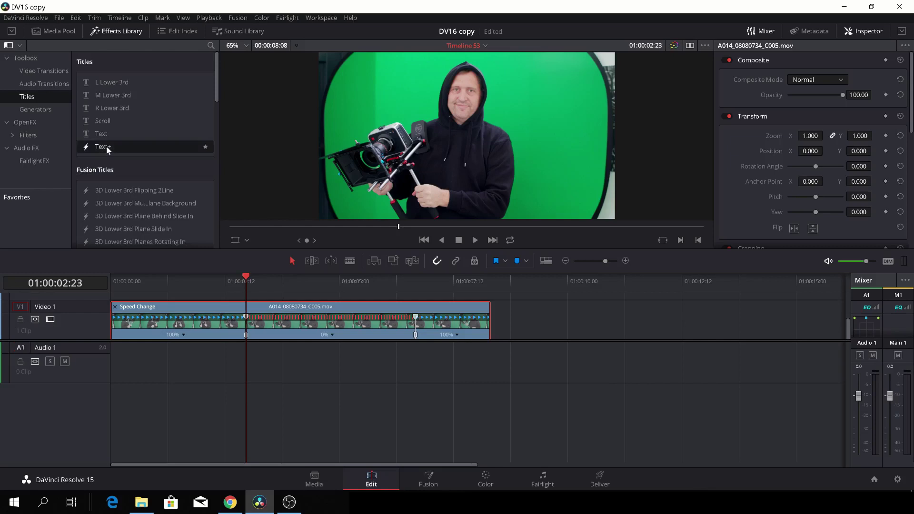
{"action": "left_click_drag", "start_coordinate": [107, 146], "coordinate": [250, 311]}
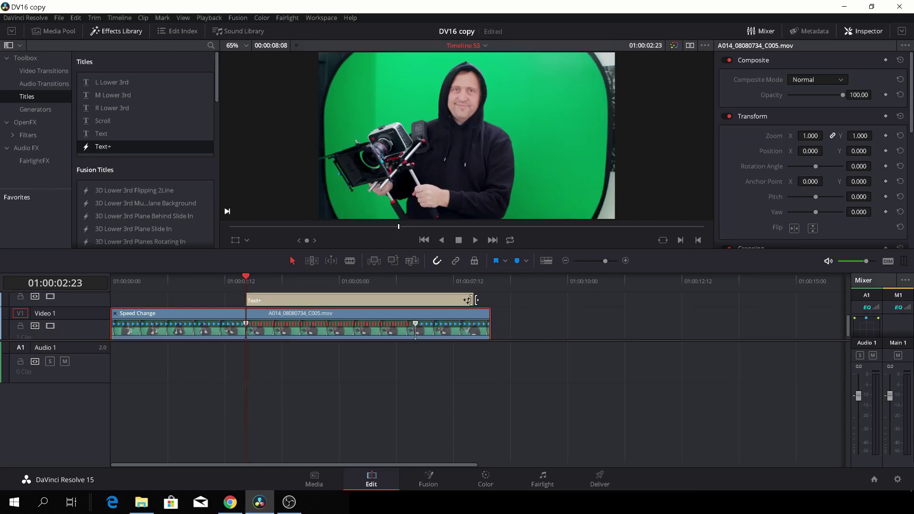
Trim the Text+ title so it ends exactly where the freeze ends
{"action": "left_click_drag", "start_coordinate": [473, 300], "coordinate": [420, 312]}
{"action": "left_click_drag", "start_coordinate": [244, 279], "coordinate": [408, 297]}
{"action": "key", "text": "Right"}
{"action": "key", "text": "Right"}
{"action": "key", "text": "Right"}
{"action": "key", "text": "Right"}
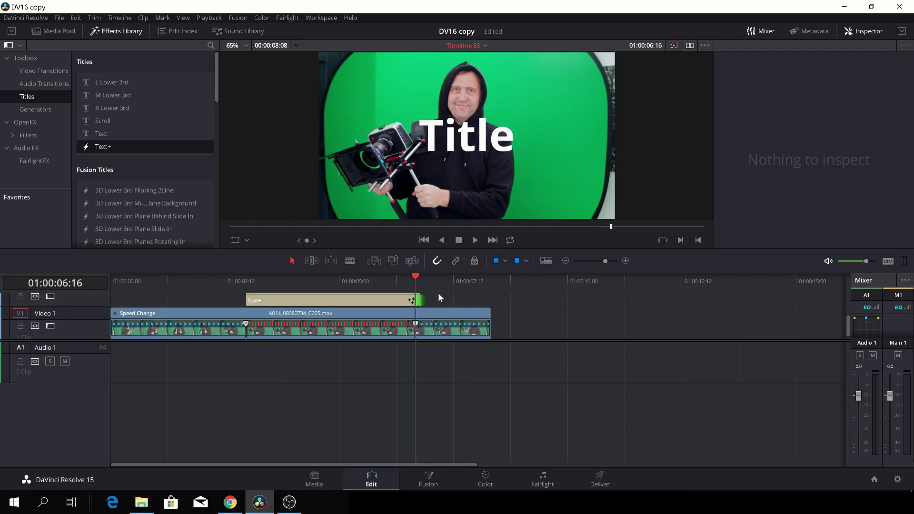
{"action": "scroll", "coordinate": [440, 298], "scroll_direction": "up", "scroll_amount": 2}
{"action": "left_click_drag", "start_coordinate": [414, 326], "coordinate": [414, 328]}
{"action": "left_click_drag", "start_coordinate": [414, 278], "coordinate": [246, 309]}
Replace the placeholder 'Title' with FILM, LEARN and SHARE on three separate lines
{"action": "left_click", "coordinate": [279, 310]}
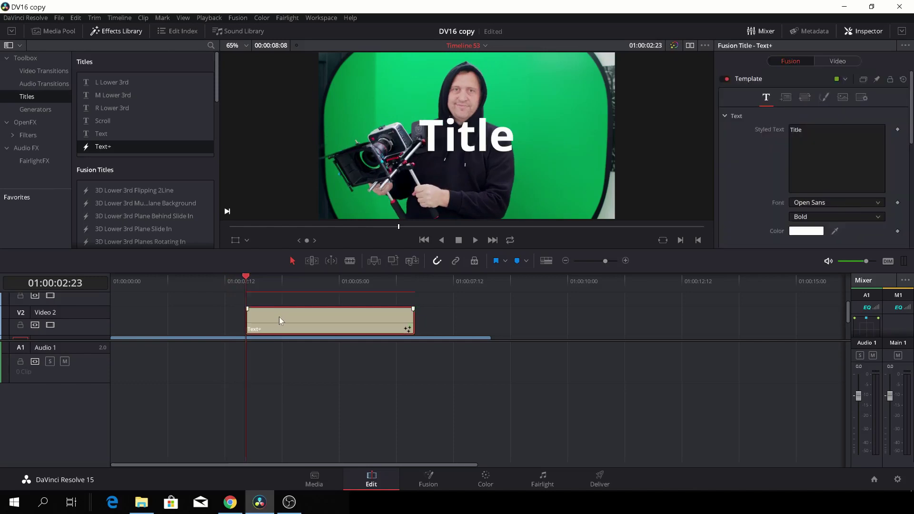
{"action": "left_click", "coordinate": [833, 136]}
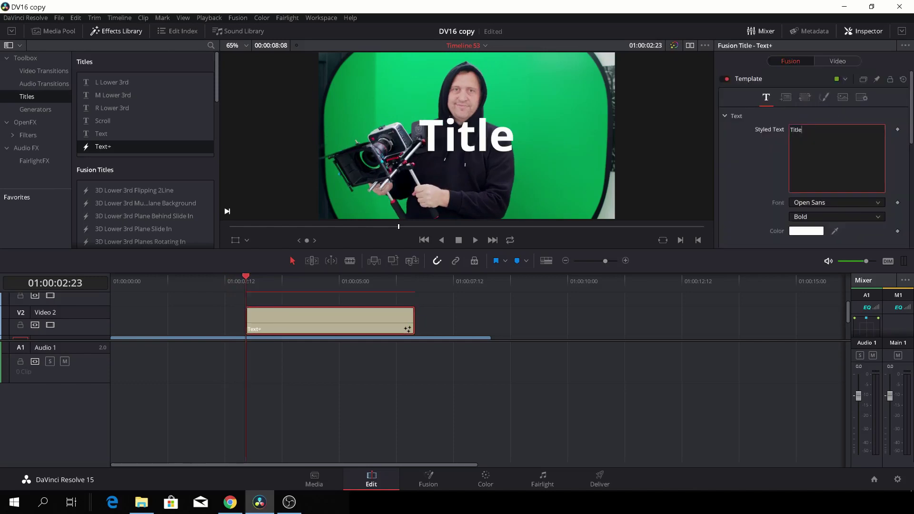
{"action": "key", "text": "BackSpace"}
{"action": "key", "text": "BackSpace"}
{"action": "key", "text": "BackSpace"}
{"action": "key", "text": "BackSpace"}
{"action": "key", "text": "BackSpace"}
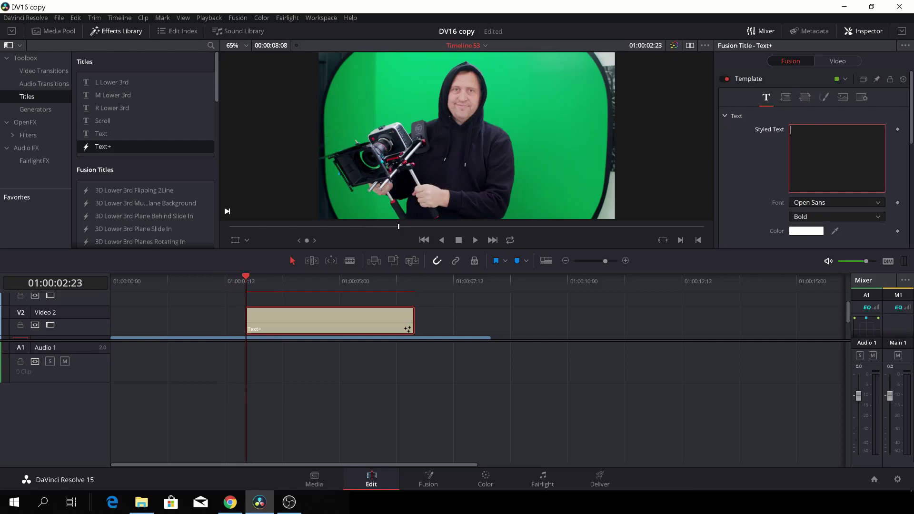
{"action": "type", "text": "FILM"}
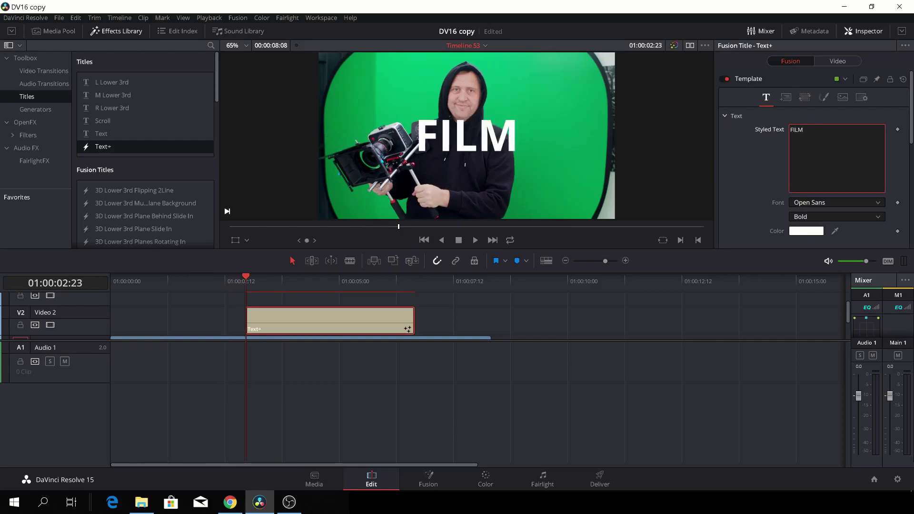
{"action": "key", "text": "Return"}
{"action": "type", "text": "LEARN"}
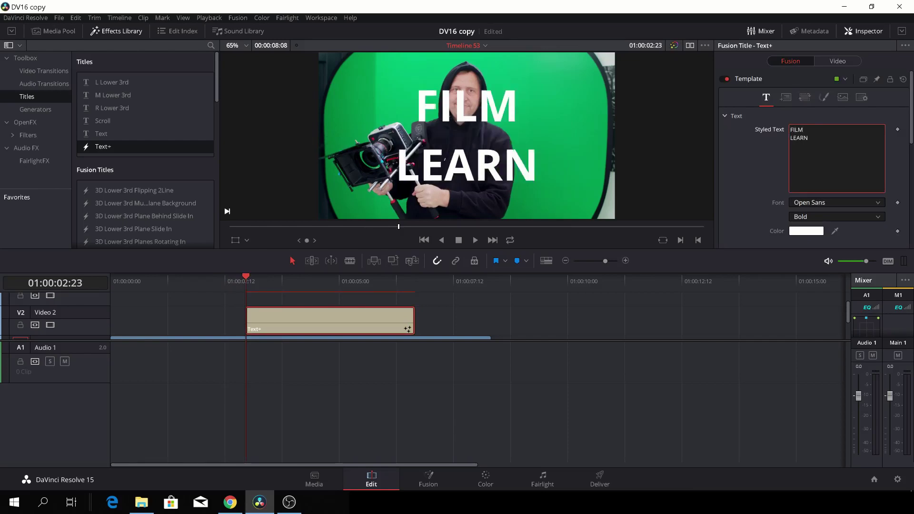
{"action": "key", "text": "Return"}
{"action": "type", "text": "SHARE"}
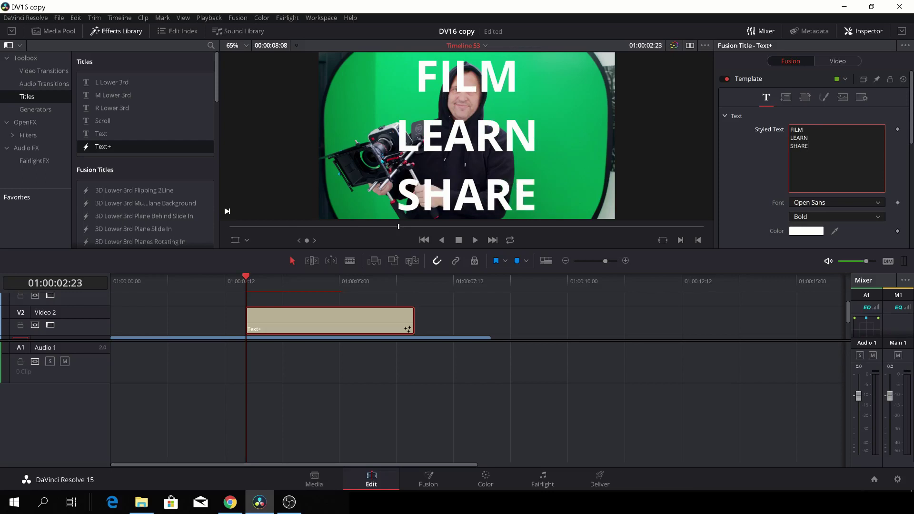
{"action": "left_click", "coordinate": [838, 203]}
{"action": "scroll", "coordinate": [823, 362], "scroll_direction": "down", "scroll_amount": 3}
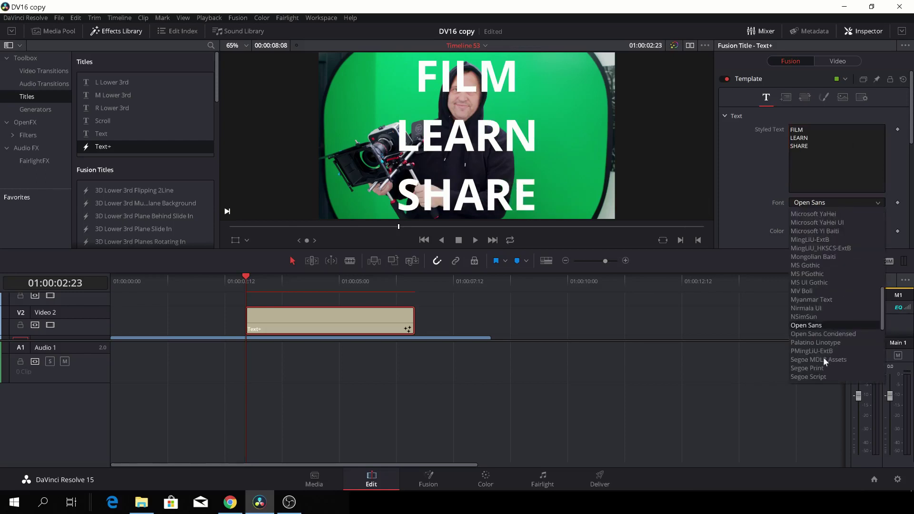
Change the title font to Tahoma Bold
{"action": "scroll", "coordinate": [823, 373], "scroll_direction": "down", "scroll_amount": 5}
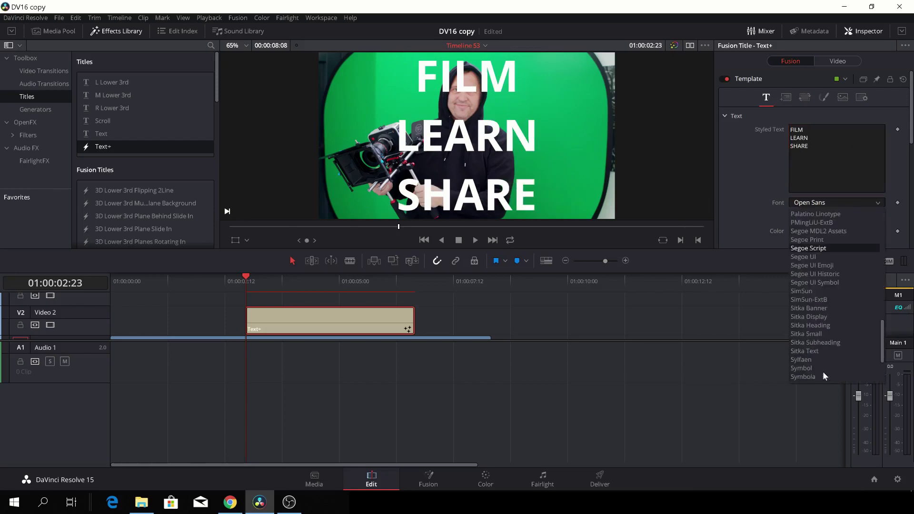
{"action": "left_click", "coordinate": [818, 361]}
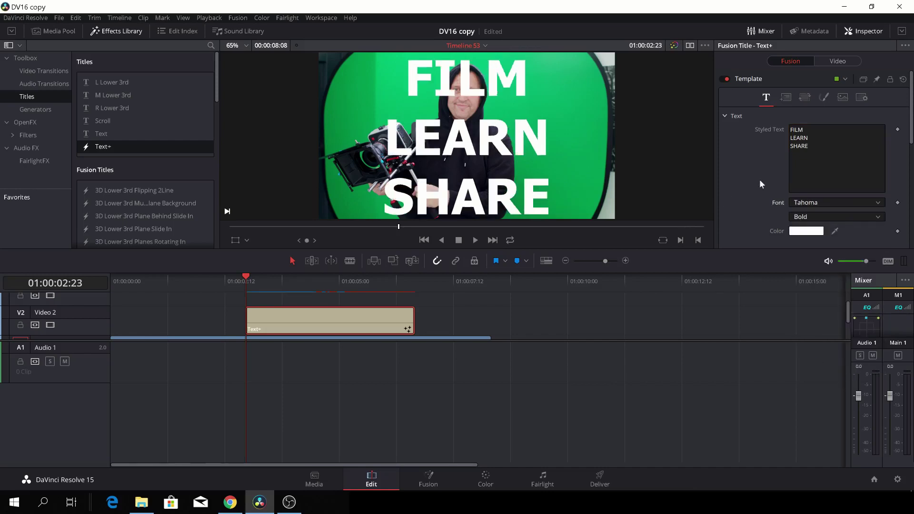
{"action": "scroll", "coordinate": [760, 183], "scroll_direction": "down", "scroll_amount": 4}
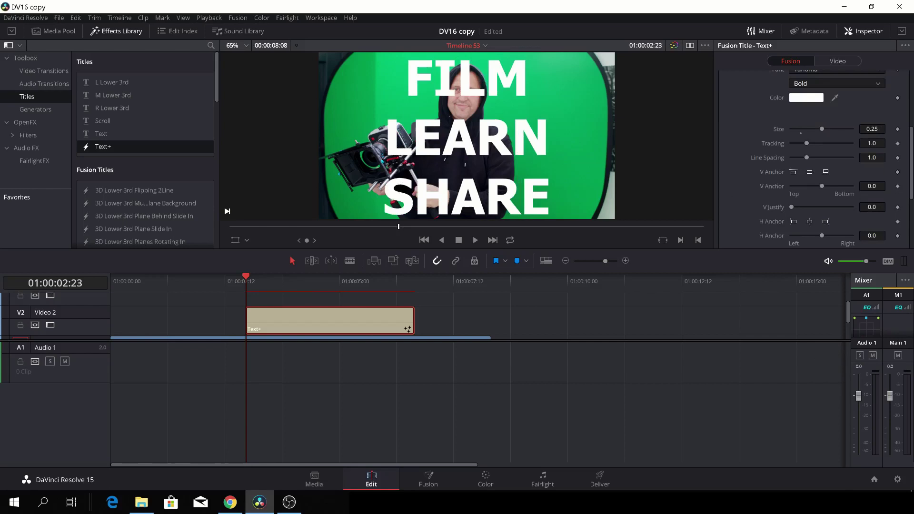
Shrink the title to size 0.1772 and tighten its line spacing to 0.693
{"action": "left_click_drag", "start_coordinate": [824, 128], "coordinate": [815, 128]}
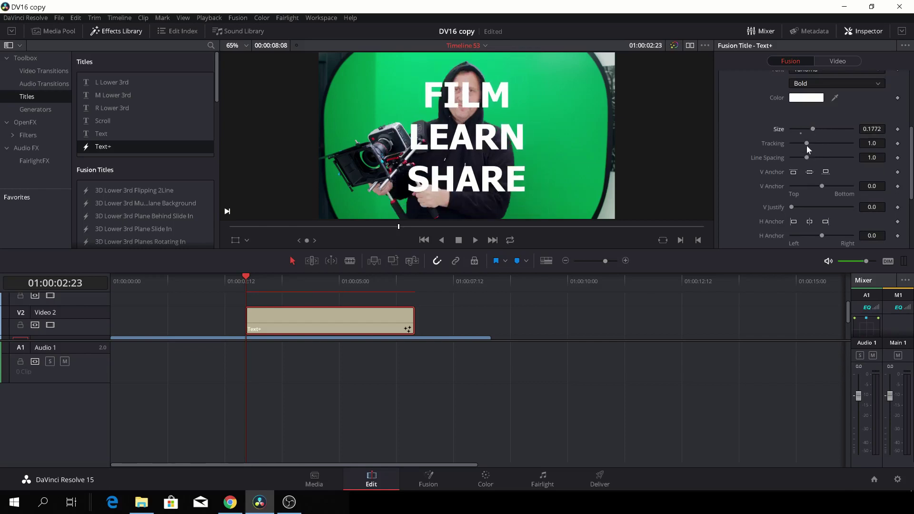
{"action": "left_click_drag", "start_coordinate": [808, 157], "coordinate": [803, 160]}
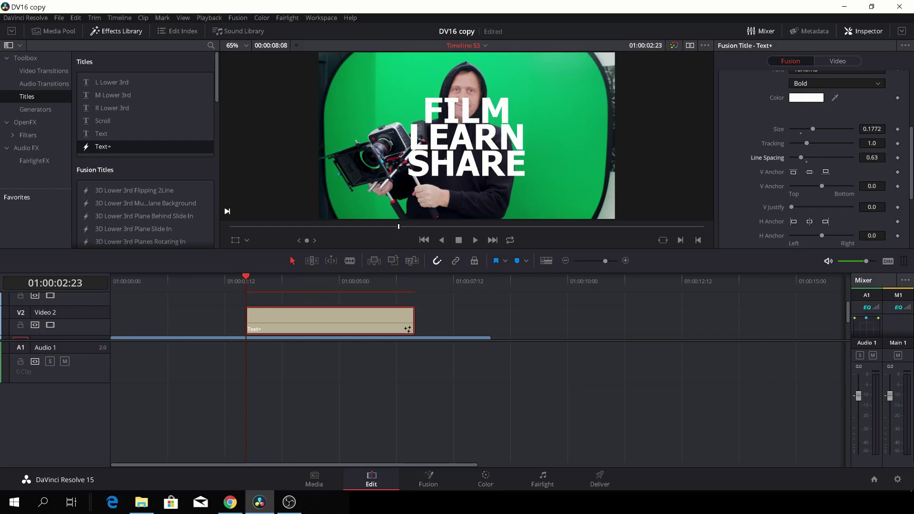
{"action": "mouse_move", "coordinate": [803, 160]}
{"action": "left_mouse_down"}
{"action": "mouse_move", "coordinate": [837, 166]}
{"action": "mouse_move", "coordinate": [799, 158]}
{"action": "left_mouse_up"}
{"action": "scroll", "coordinate": [822, 196], "scroll_direction": "down", "scroll_amount": 4}
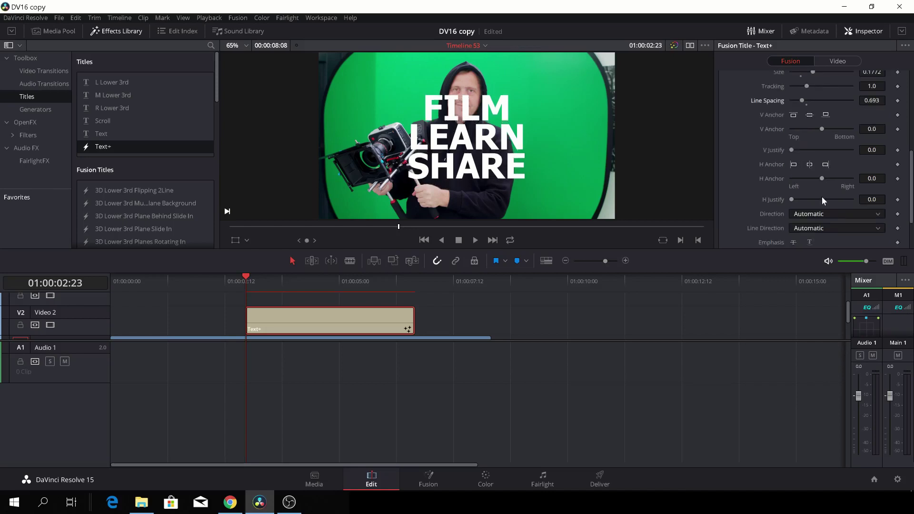
{"action": "scroll", "coordinate": [821, 196], "scroll_direction": "up", "scroll_amount": 5}
{"action": "scroll", "coordinate": [820, 196], "scroll_direction": "up", "scroll_amount": 3}
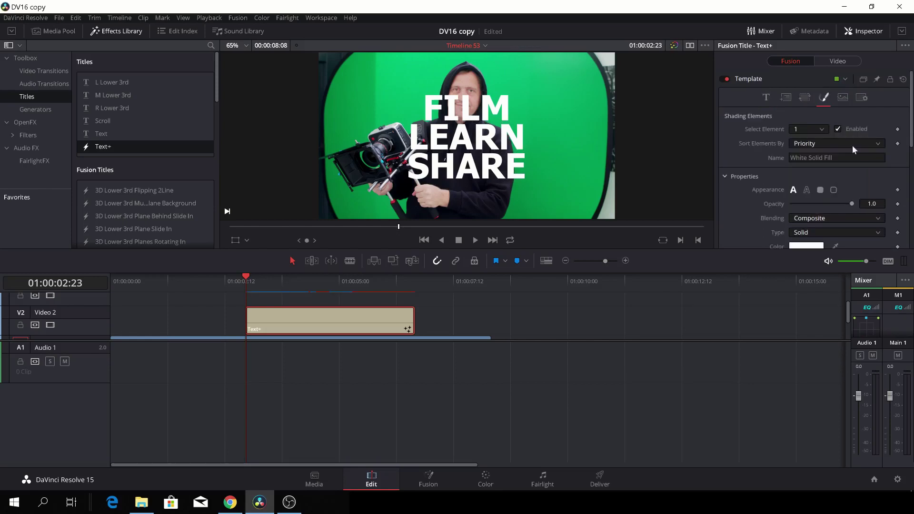
Enable the Black Shadow shading element and move the title right to Position X 526
{"action": "left_click", "coordinate": [825, 128]}
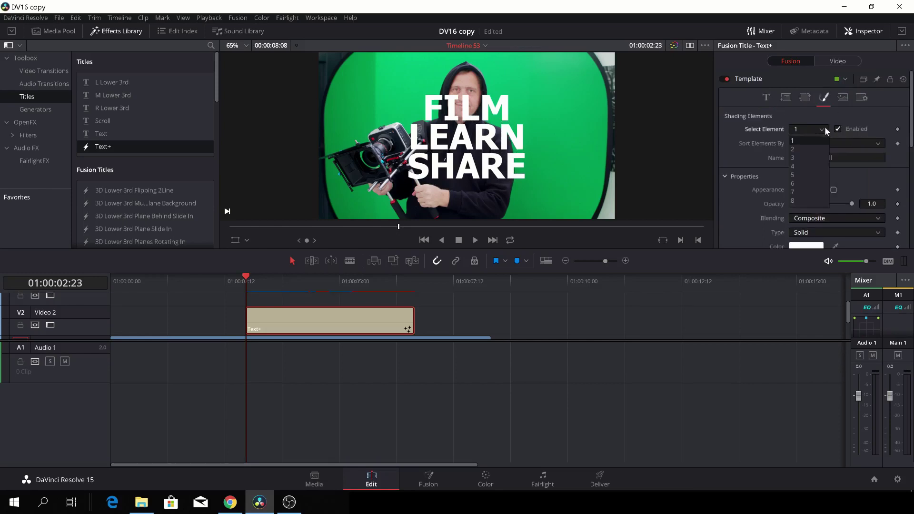
{"action": "left_click", "coordinate": [820, 157]}
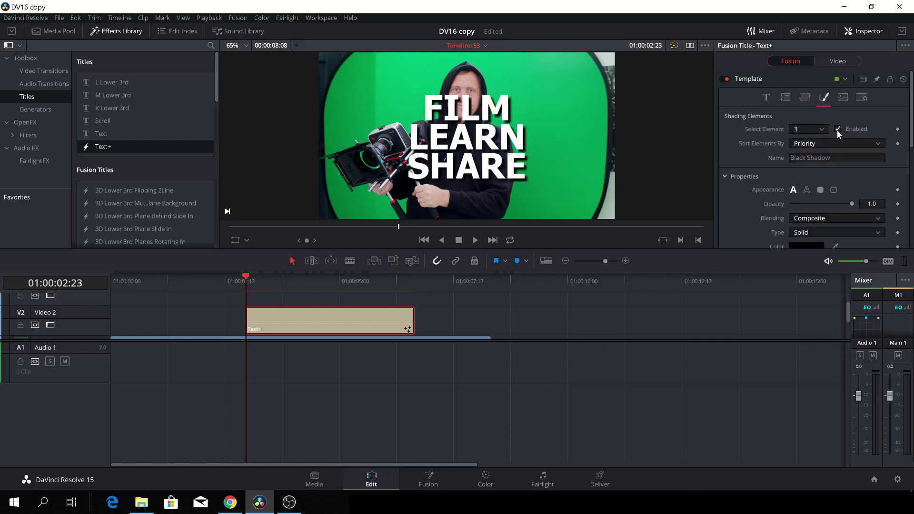
{"action": "left_click", "coordinate": [834, 62]}
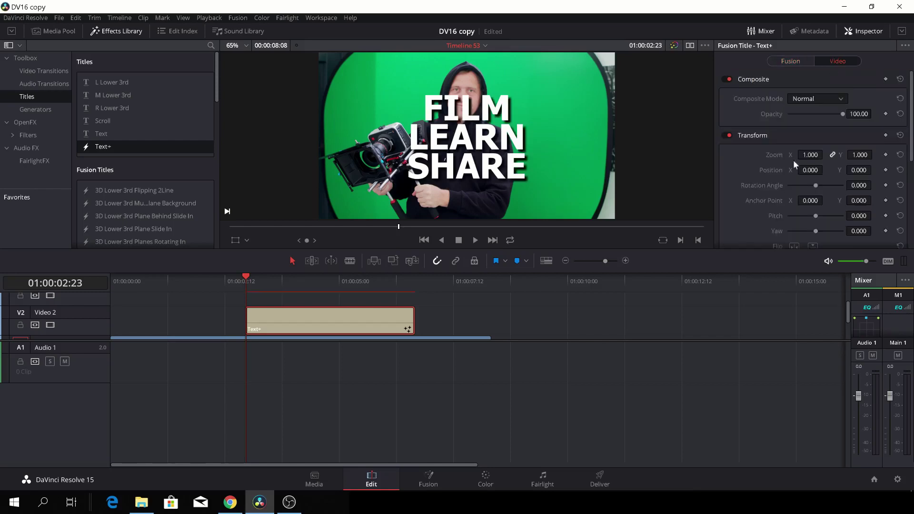
{"action": "left_click_drag", "start_coordinate": [811, 171], "coordinate": [825, 170]}
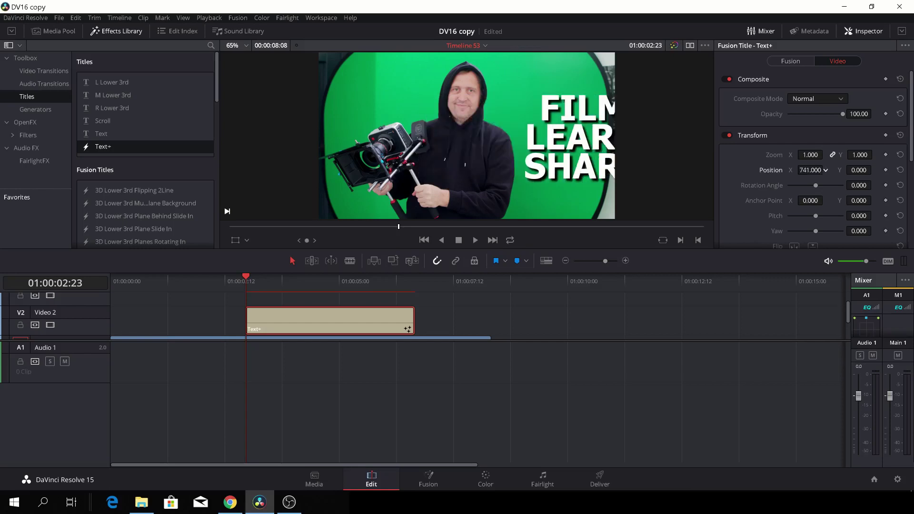
{"action": "left_click_drag", "start_coordinate": [811, 170], "coordinate": [755, 170]}
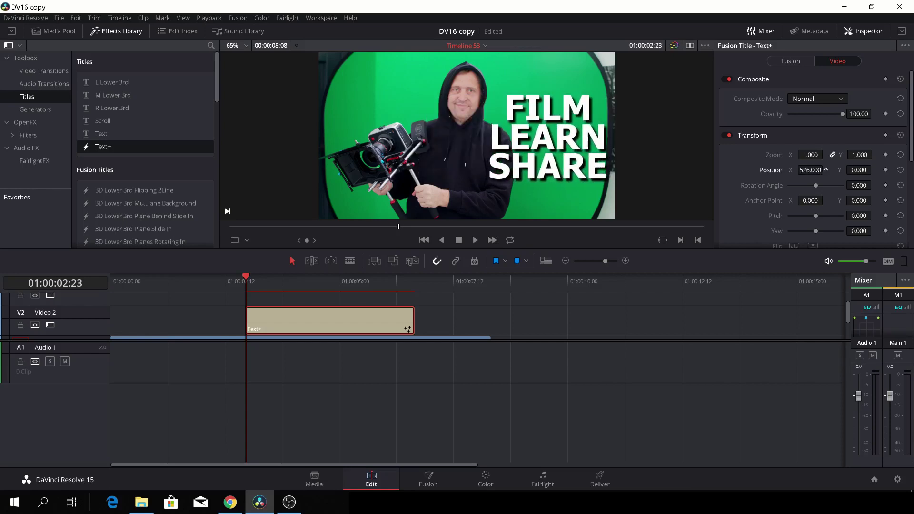
Reduce the title size to 0.1654
{"action": "left_click", "coordinate": [793, 63]}
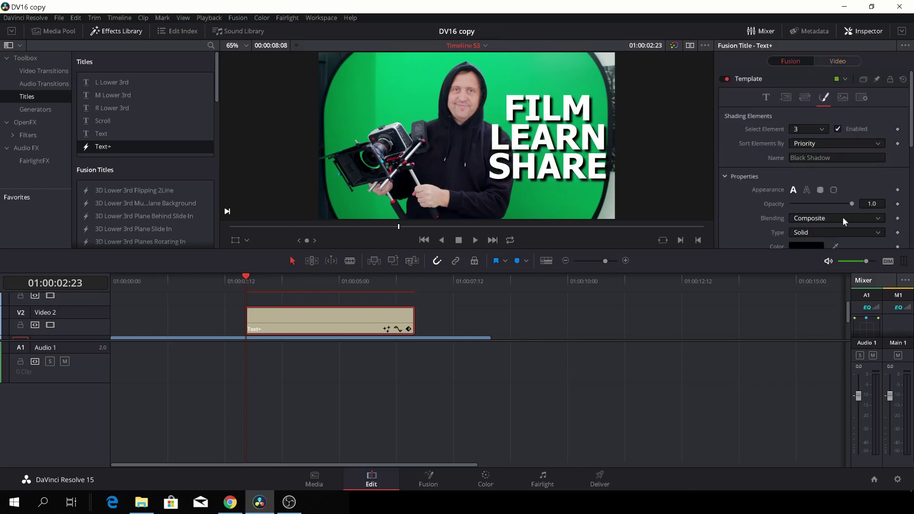
{"action": "scroll", "coordinate": [843, 217], "scroll_direction": "down", "scroll_amount": 5}
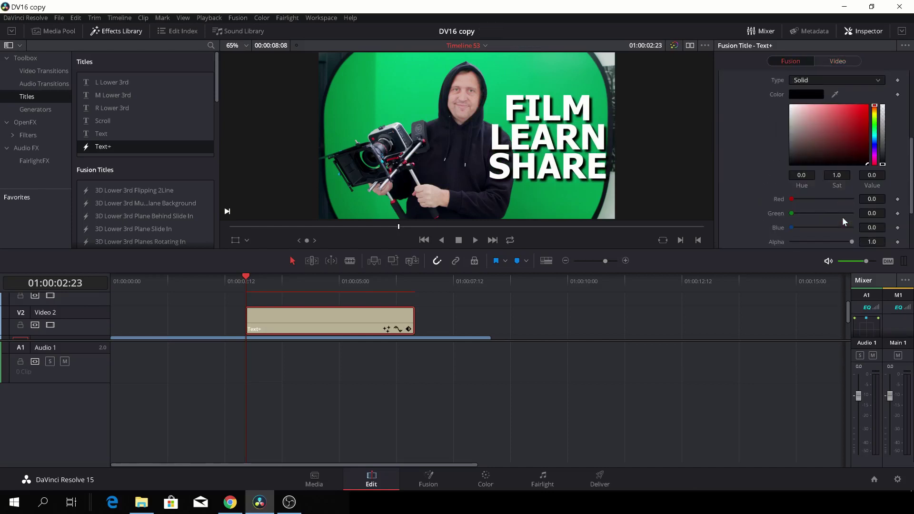
{"action": "scroll", "coordinate": [842, 222], "scroll_direction": "up", "scroll_amount": 5}
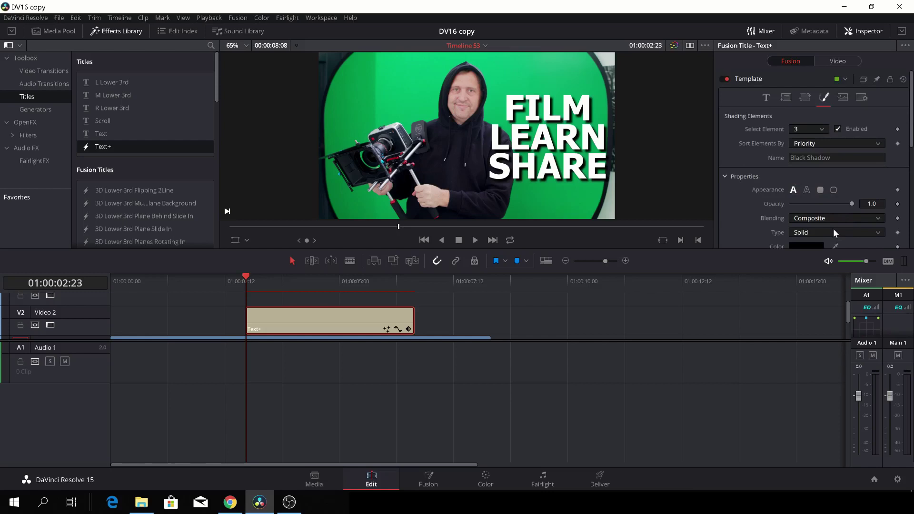
{"action": "scroll", "coordinate": [828, 201], "scroll_direction": "down", "scroll_amount": 2}
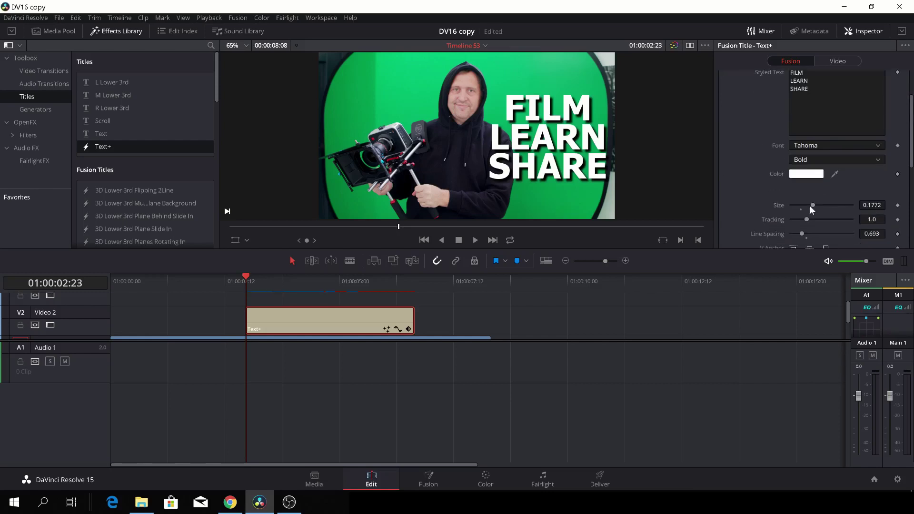
{"action": "left_click_drag", "start_coordinate": [811, 203], "coordinate": [808, 204]}
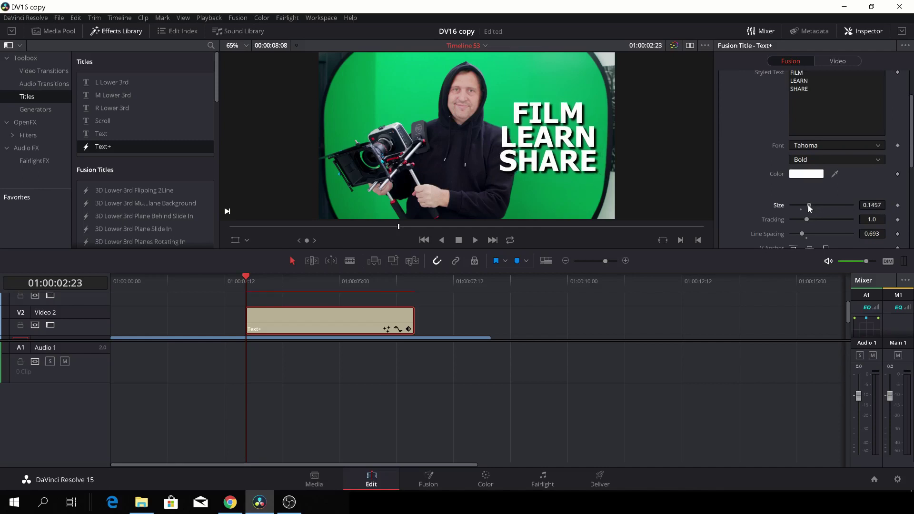
{"action": "left_click_drag", "start_coordinate": [809, 205], "coordinate": [811, 205]}
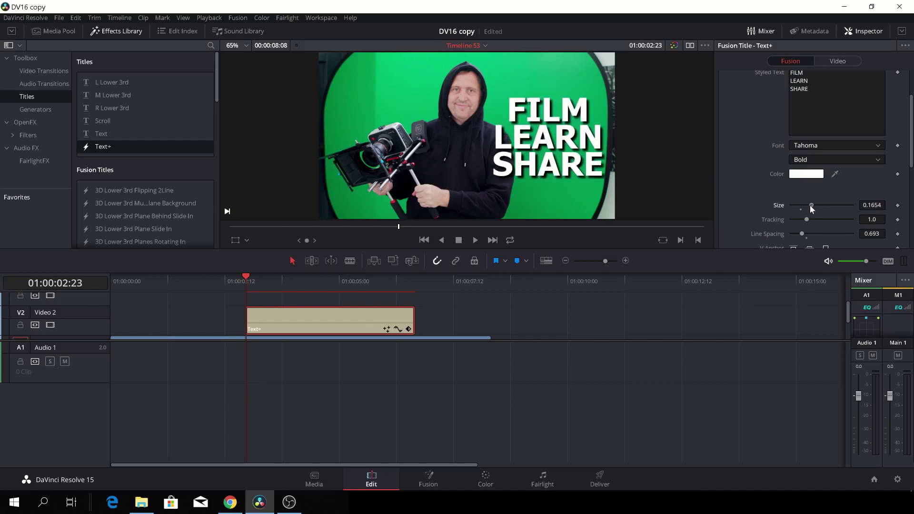
Raise the title to Position Y 44 and loosen line spacing to 0.787
{"action": "left_click", "coordinate": [841, 63]}
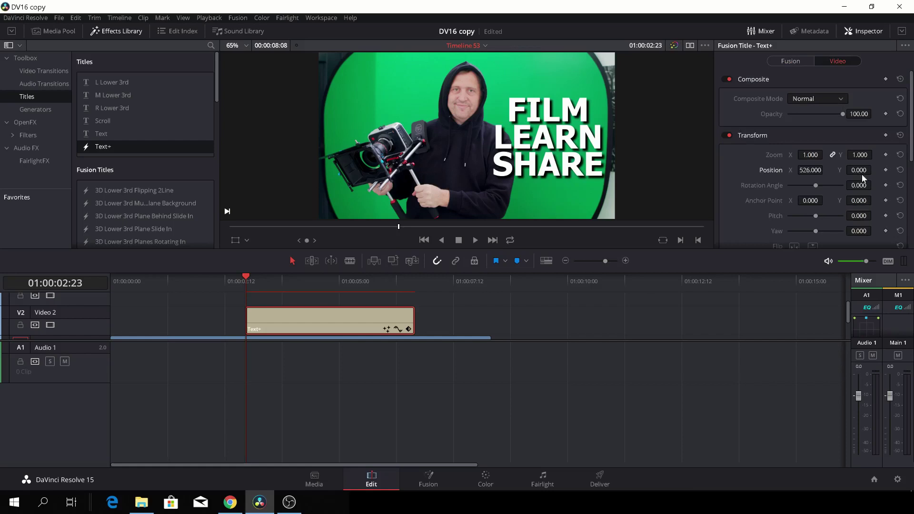
{"action": "left_click_drag", "start_coordinate": [855, 172], "coordinate": [874, 171]}
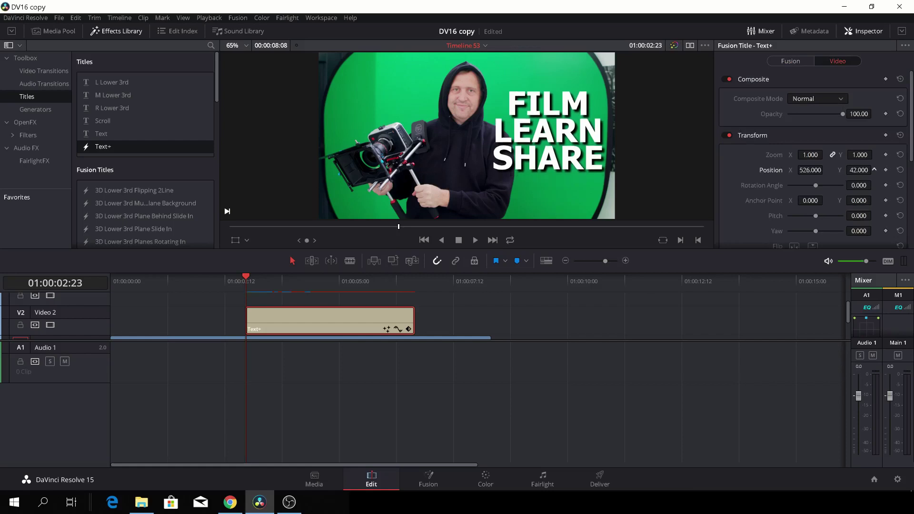
{"action": "left_click", "coordinate": [797, 63]}
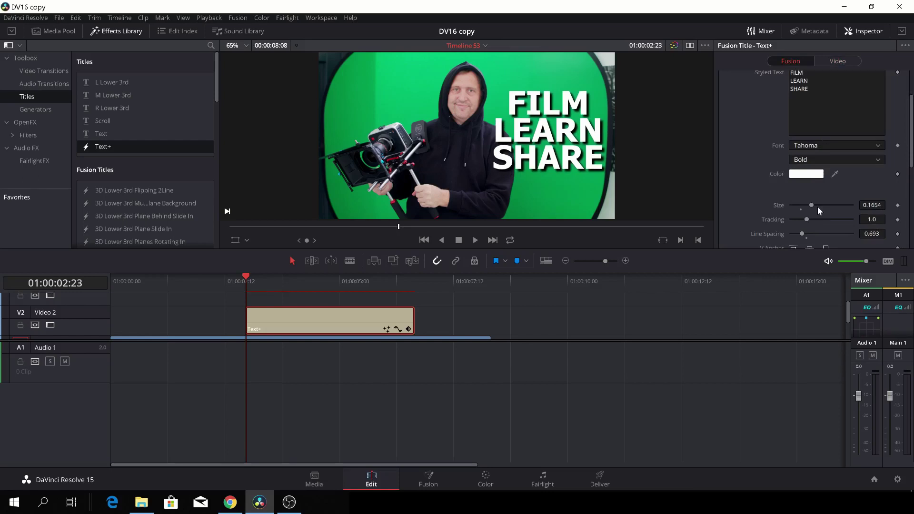
{"action": "scroll", "coordinate": [818, 207], "scroll_direction": "down", "scroll_amount": 1}
{"action": "left_click_drag", "start_coordinate": [802, 214], "coordinate": [804, 215]}
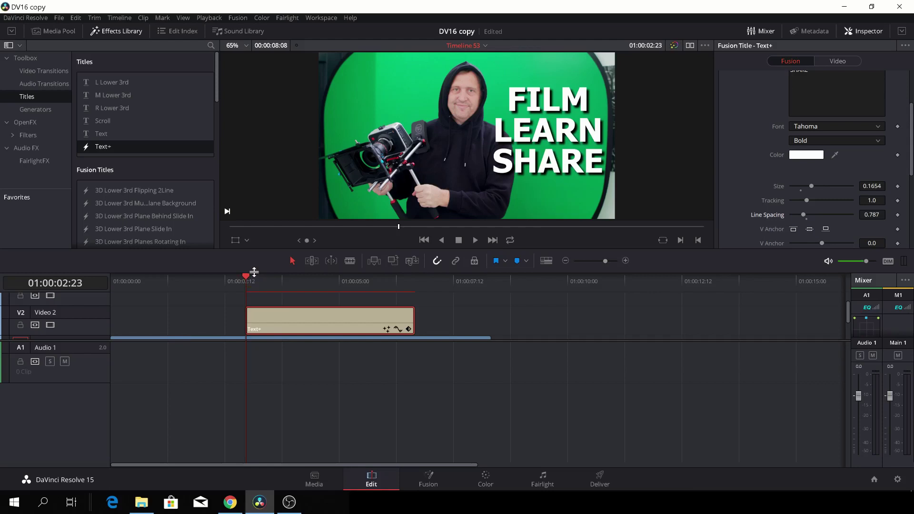
Add a short fade-in and fade-out to the Text+ title clip
{"action": "mouse_move", "coordinate": [236, 281]}
{"action": "left_mouse_down"}
{"action": "mouse_move", "coordinate": [227, 280]}
{"action": "mouse_move", "coordinate": [246, 287]}
{"action": "left_mouse_up"}
{"action": "left_click_drag", "start_coordinate": [248, 308], "coordinate": [254, 309]}
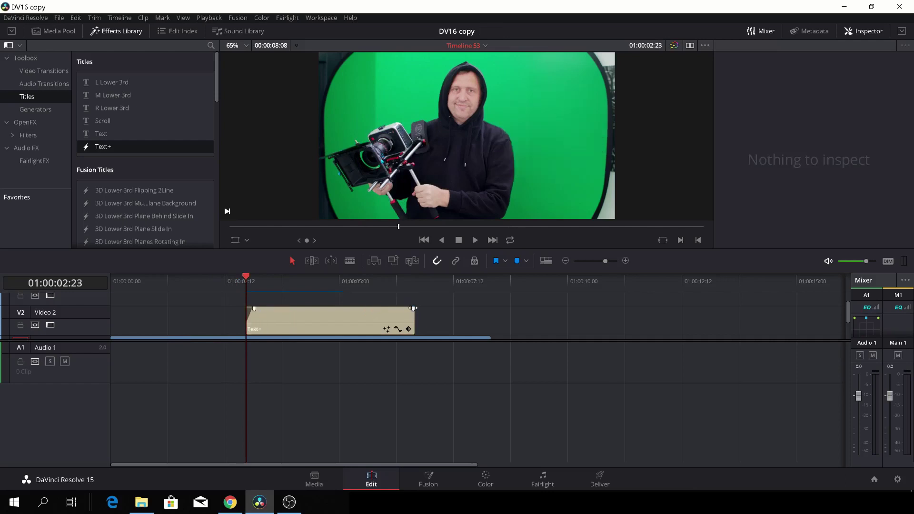
{"action": "left_click_drag", "start_coordinate": [414, 308], "coordinate": [408, 309]}
Jump to the start of the timeline and play back the finished edit
{"action": "left_click_drag", "start_coordinate": [241, 278], "coordinate": [161, 281]}
{"action": "key", "text": "Home"}
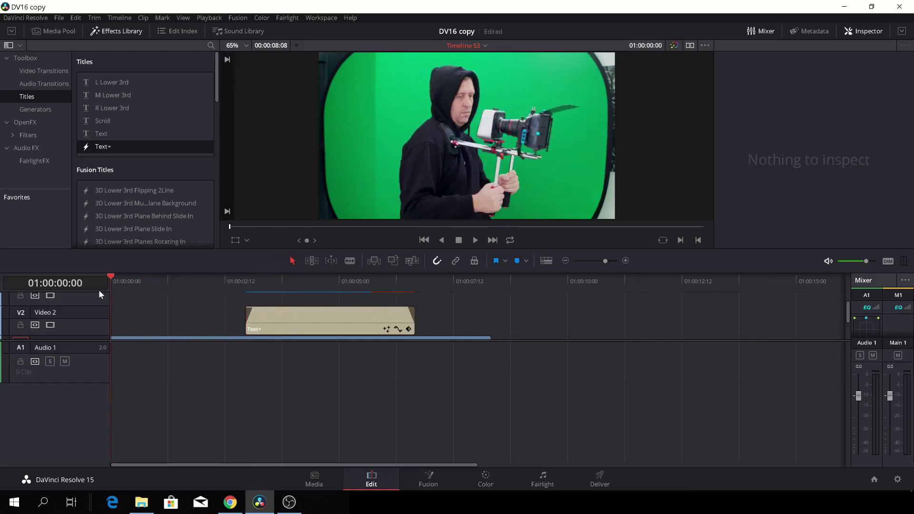
{"action": "key", "text": "space"}
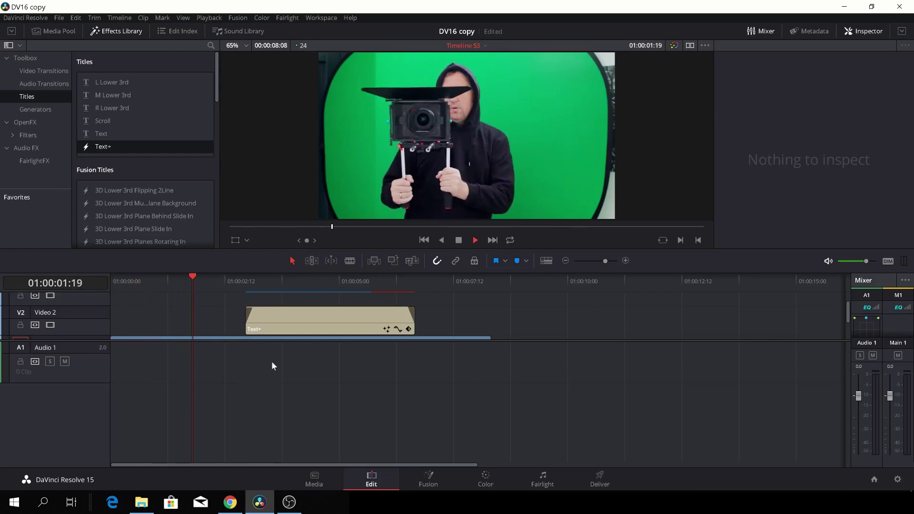